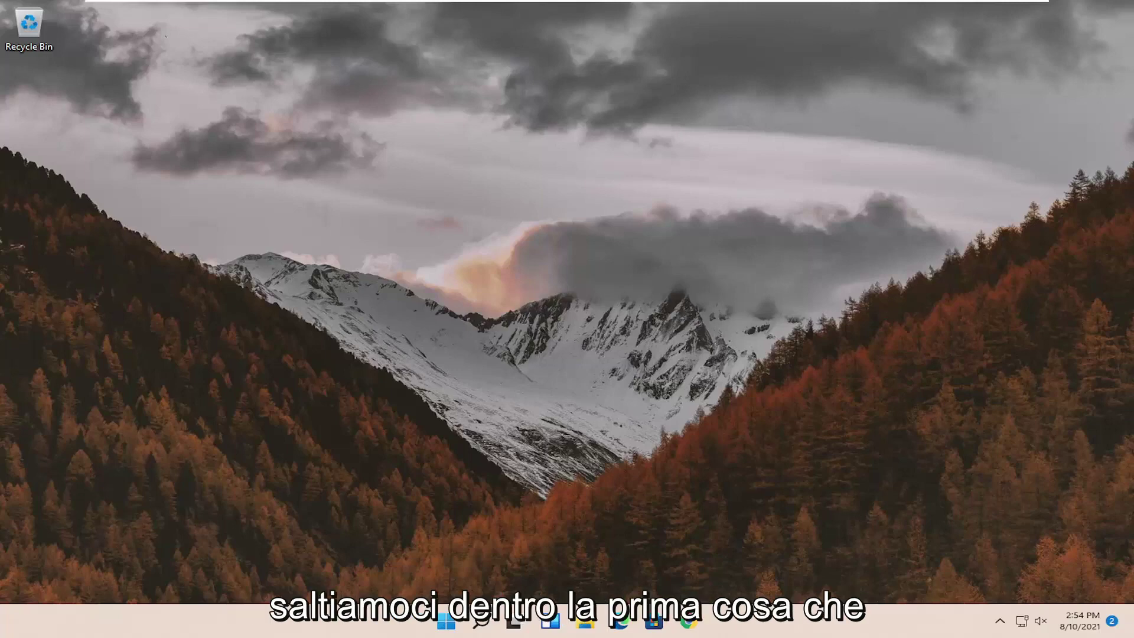
Find the performance settings by searching 'adjust' and apply 'Adjust for best appearance' visual effects.
{"action": "left_click", "coordinate": [476, 626]}
{"action": "type", "text": "adjust"}
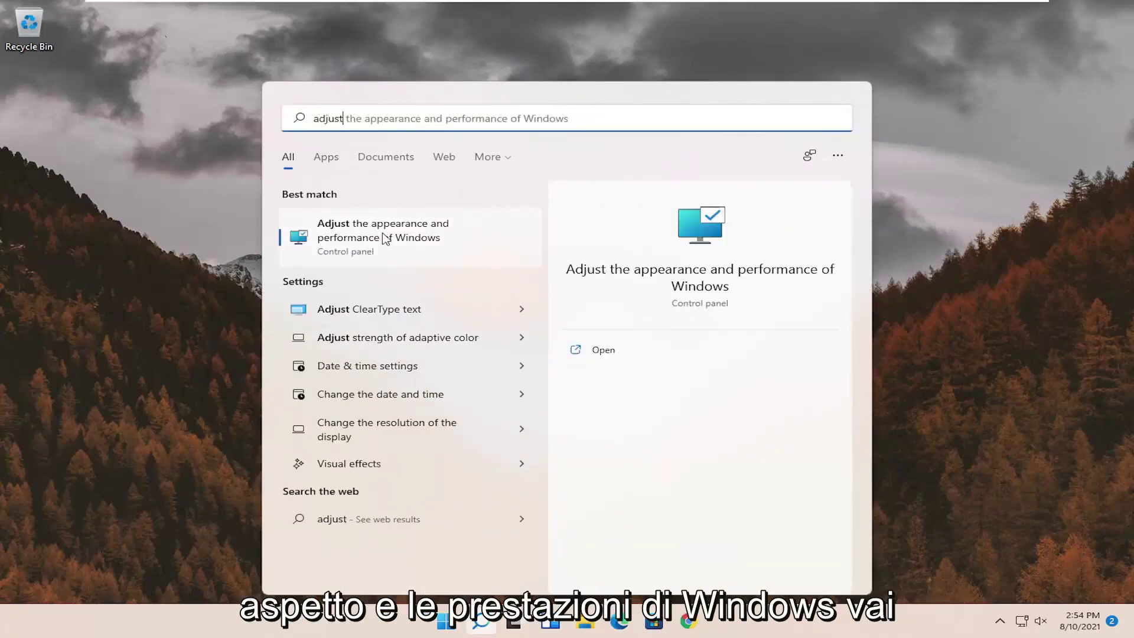
{"action": "left_click", "coordinate": [384, 238]}
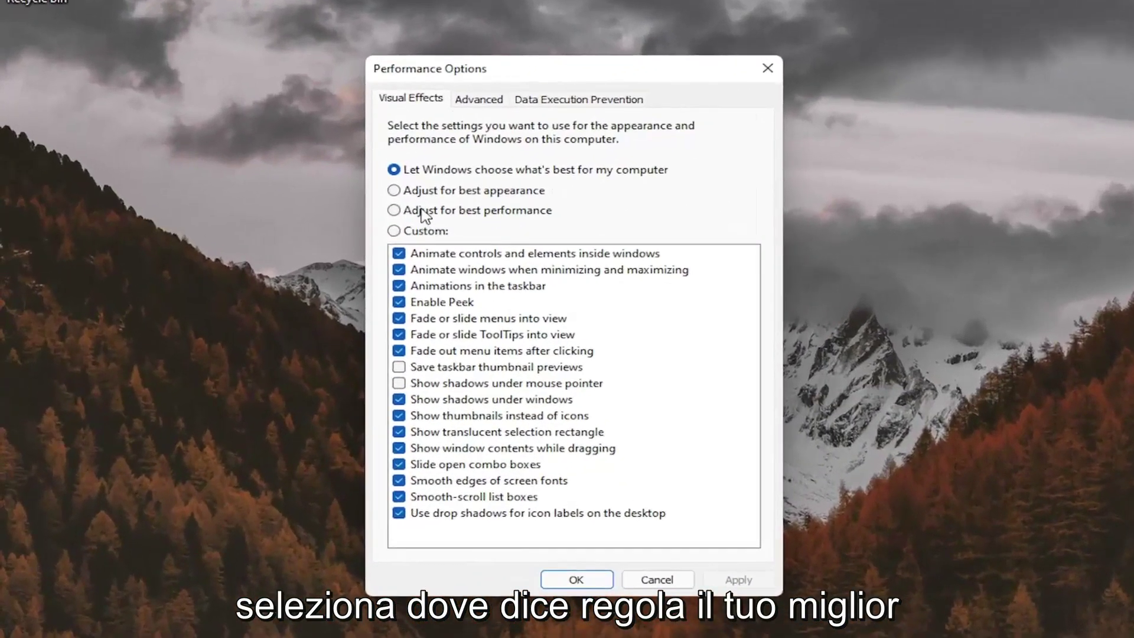
{"action": "left_click", "coordinate": [424, 191]}
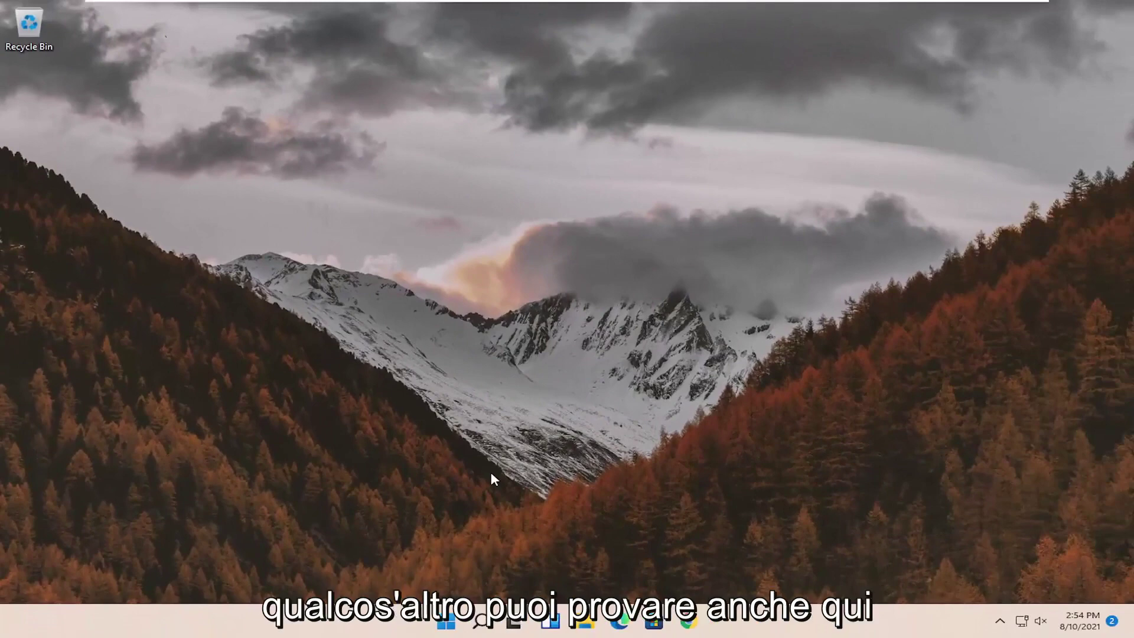
Search 'regedit' and run Registry Editor as administrator.
{"action": "left_click", "coordinate": [482, 624]}
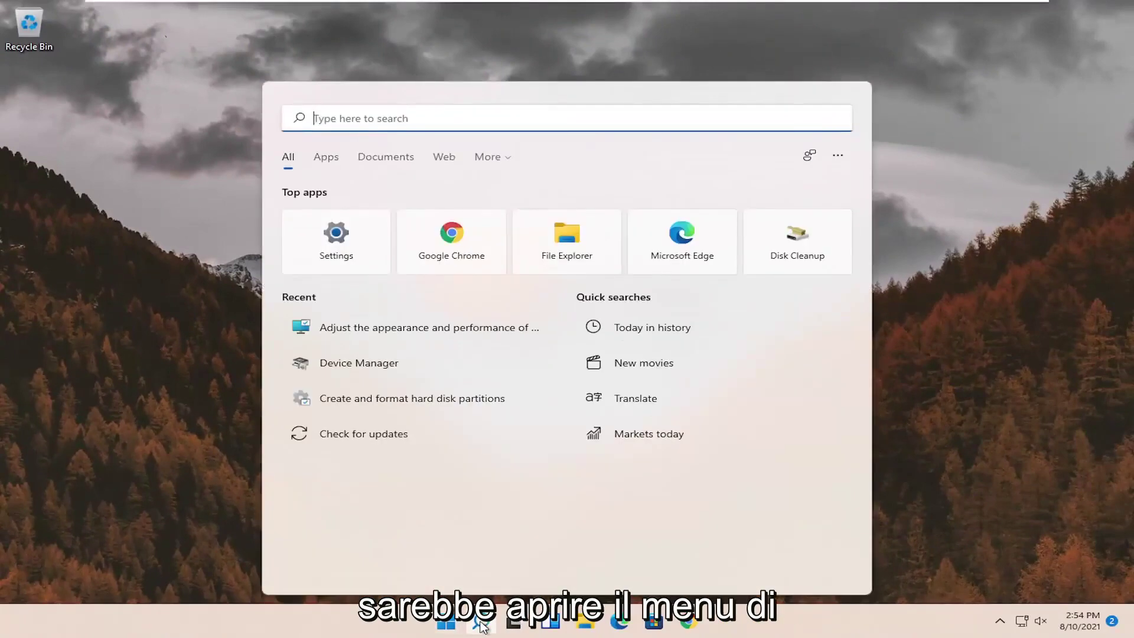
{"action": "type", "text": "regedit"}
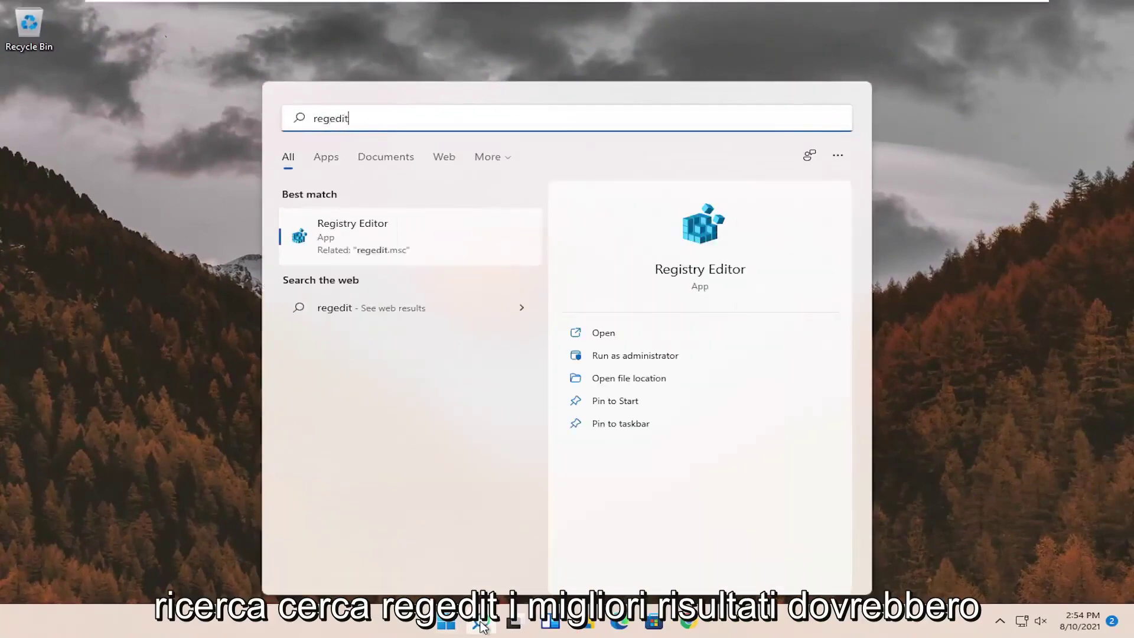
{"action": "right_click", "coordinate": [349, 238]}
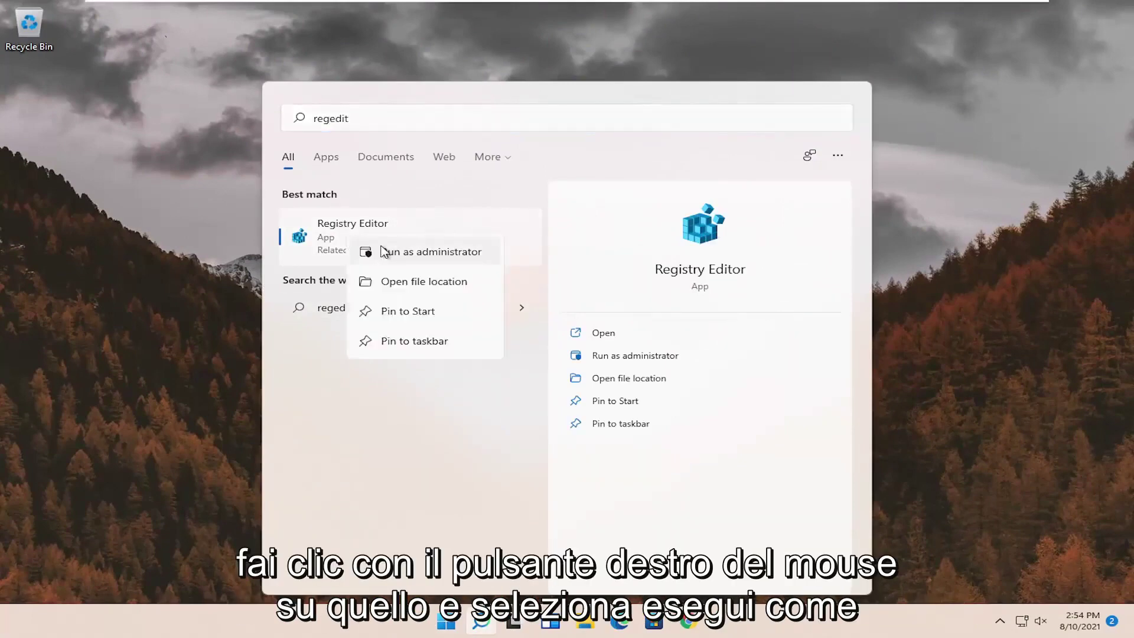
{"action": "left_click", "coordinate": [457, 253]}
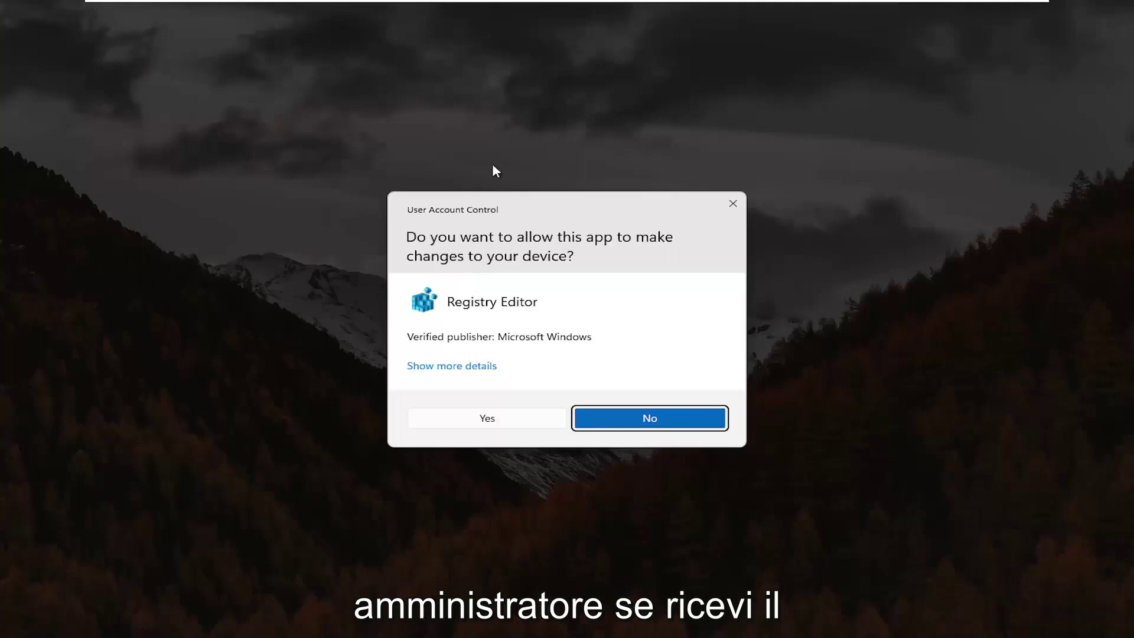
Approve the admin prompt, collapse the tree and select the Computer root node.
{"action": "left_click", "coordinate": [488, 418]}
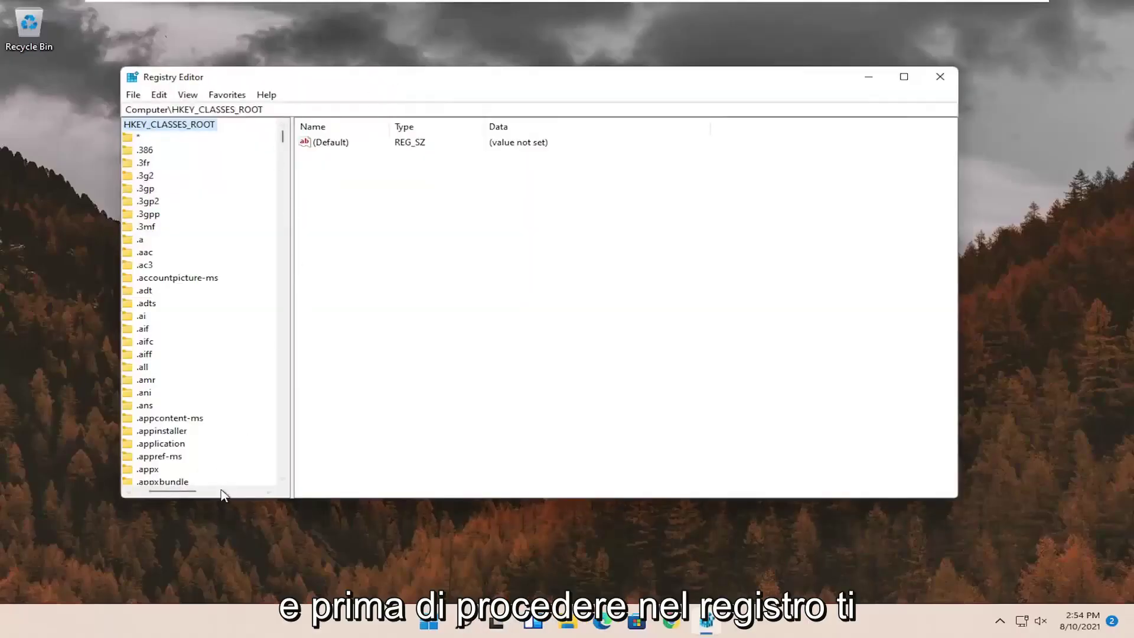
{"action": "left_click_drag", "start_coordinate": [192, 491], "coordinate": [151, 491]}
{"action": "left_click", "coordinate": [145, 137]}
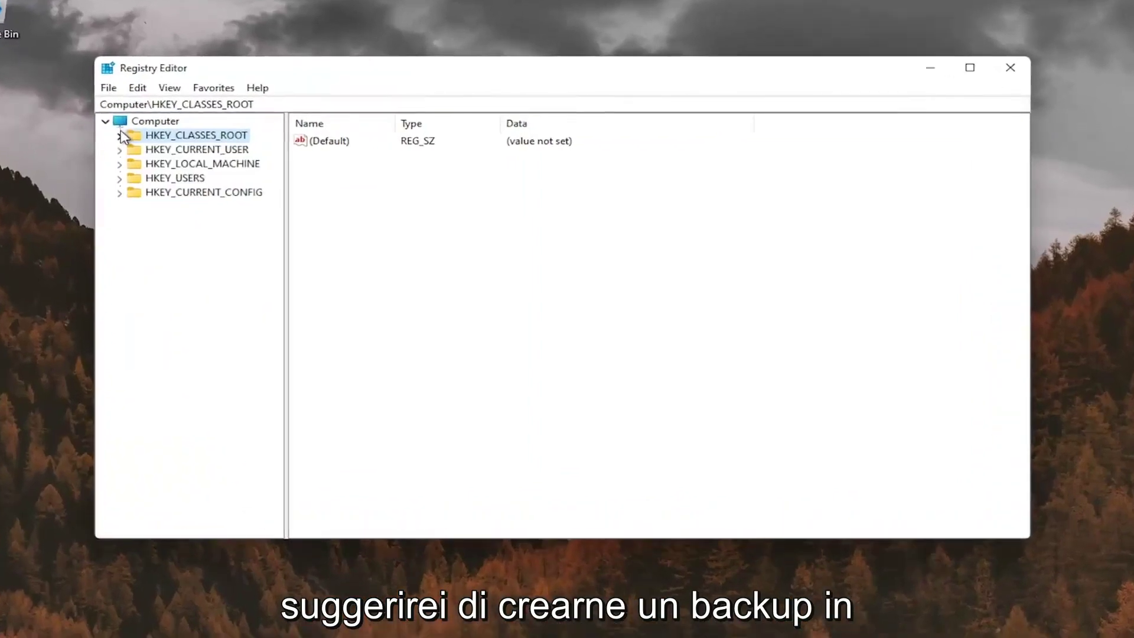
{"action": "left_click", "coordinate": [152, 122]}
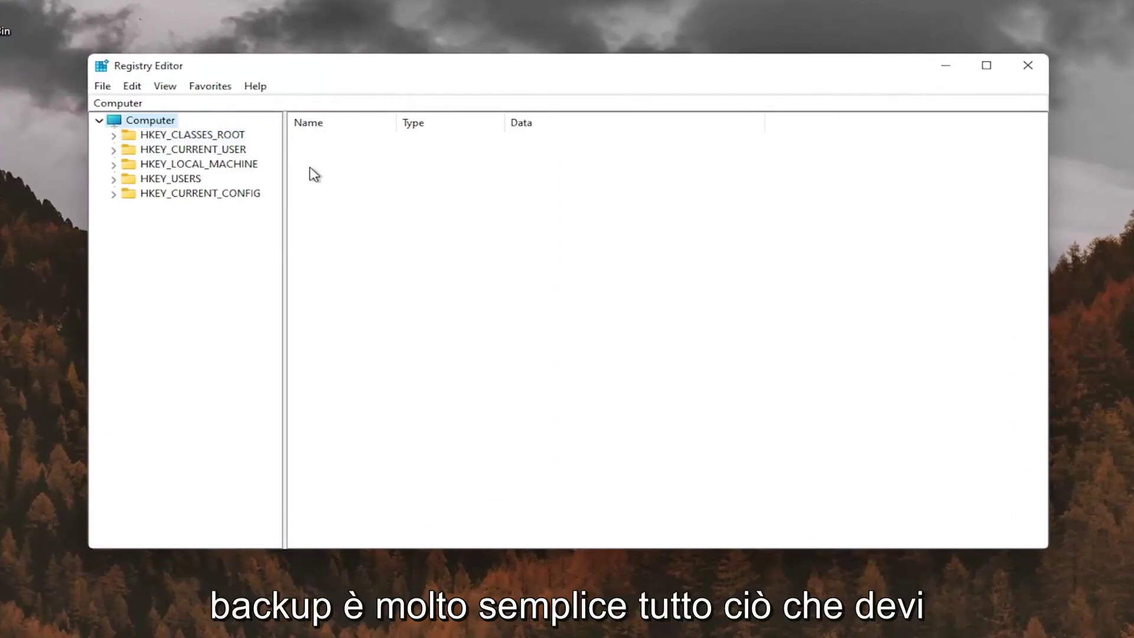
Export a backup of the whole registry to the Desktop.
{"action": "left_click", "coordinate": [104, 87]}
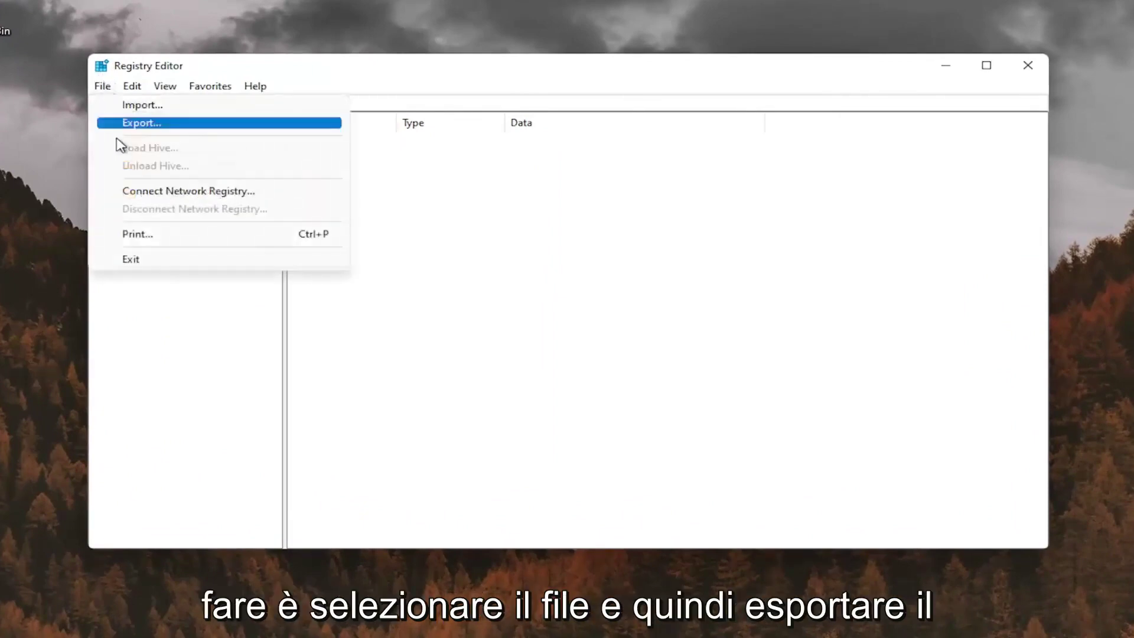
{"action": "left_click", "coordinate": [147, 125]}
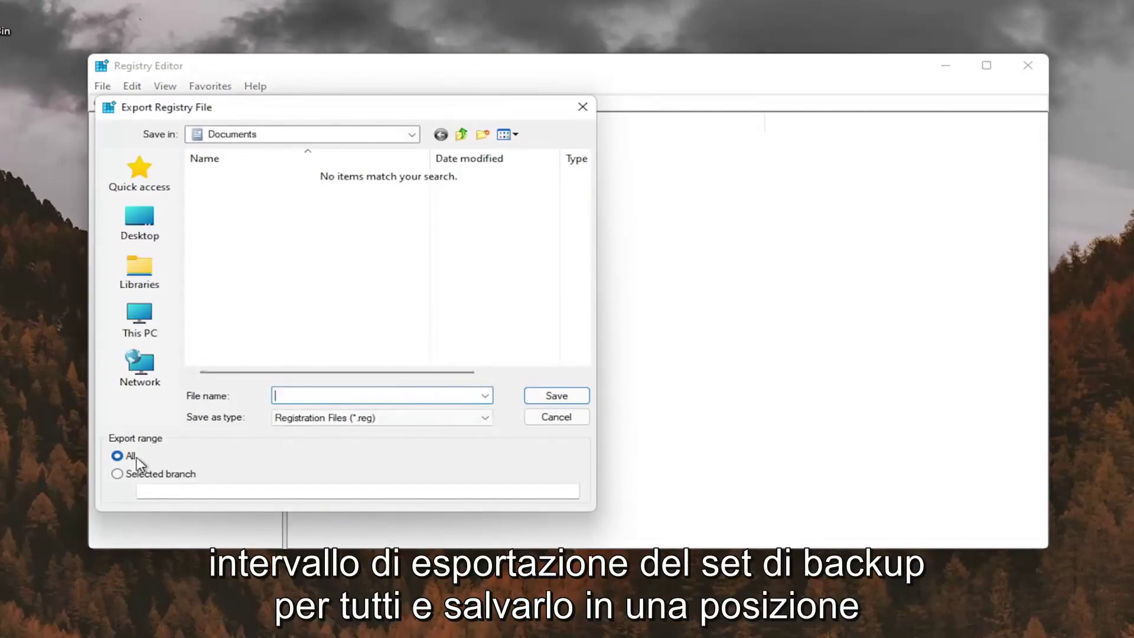
{"action": "left_click", "coordinate": [139, 216]}
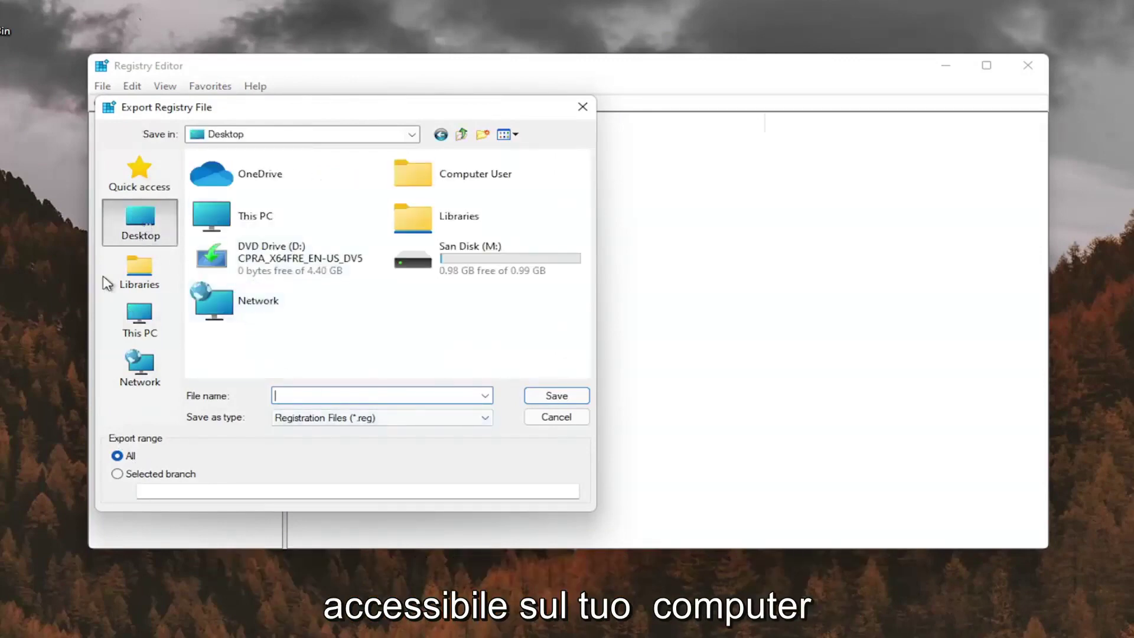
{"action": "left_click", "coordinate": [577, 114]}
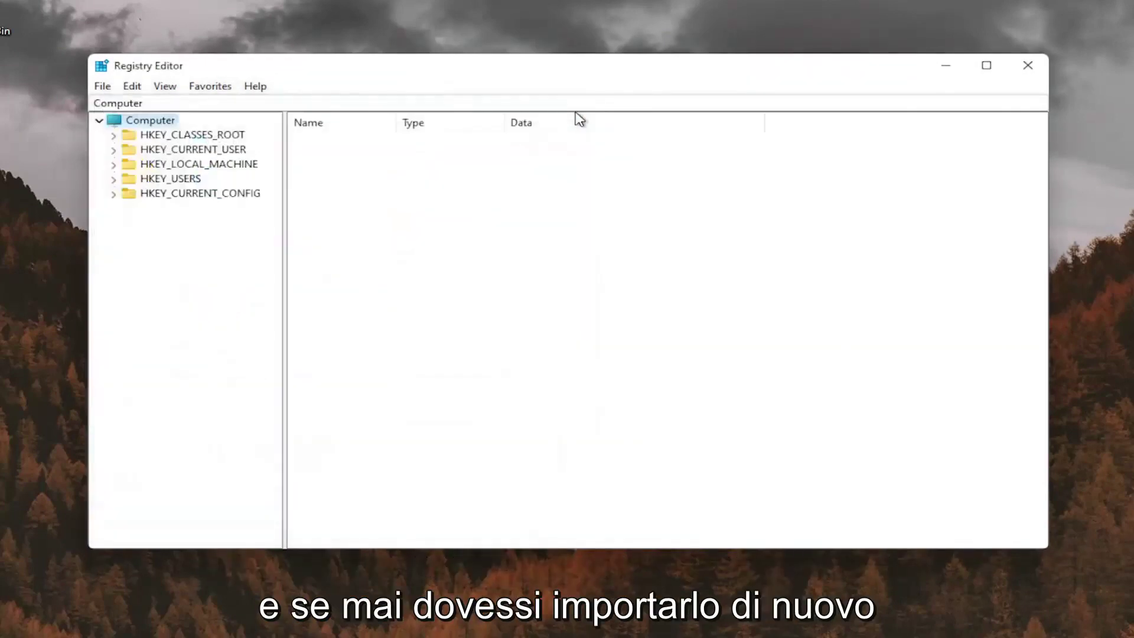
Open the registry import dialog and browse it to the Desktop.
{"action": "left_click", "coordinate": [105, 89]}
{"action": "left_click", "coordinate": [127, 106]}
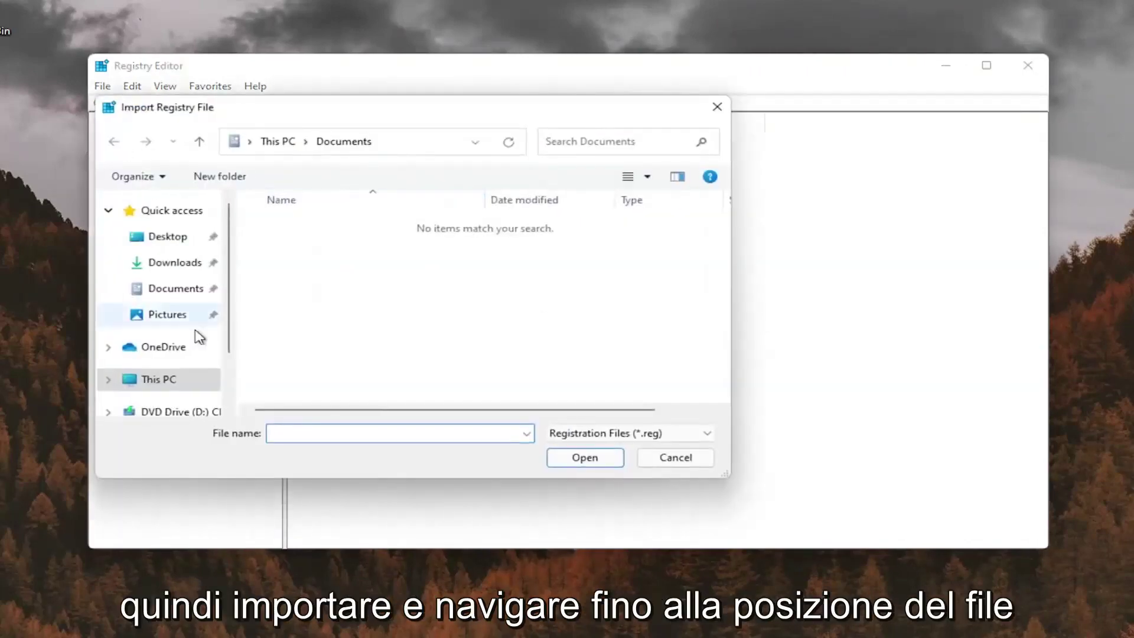
{"action": "left_click", "coordinate": [159, 236]}
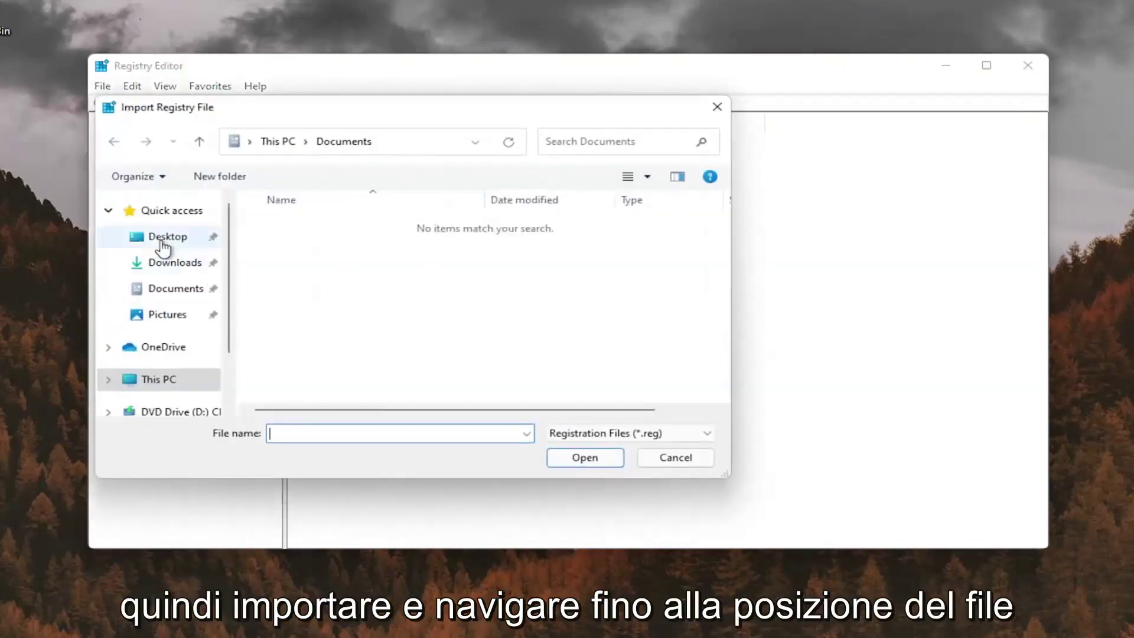
Cancel the import and open HKEY_CURRENT_USER\Control Panel\Desktop, widening the tree and Name columns.
{"action": "left_click", "coordinate": [675, 457]}
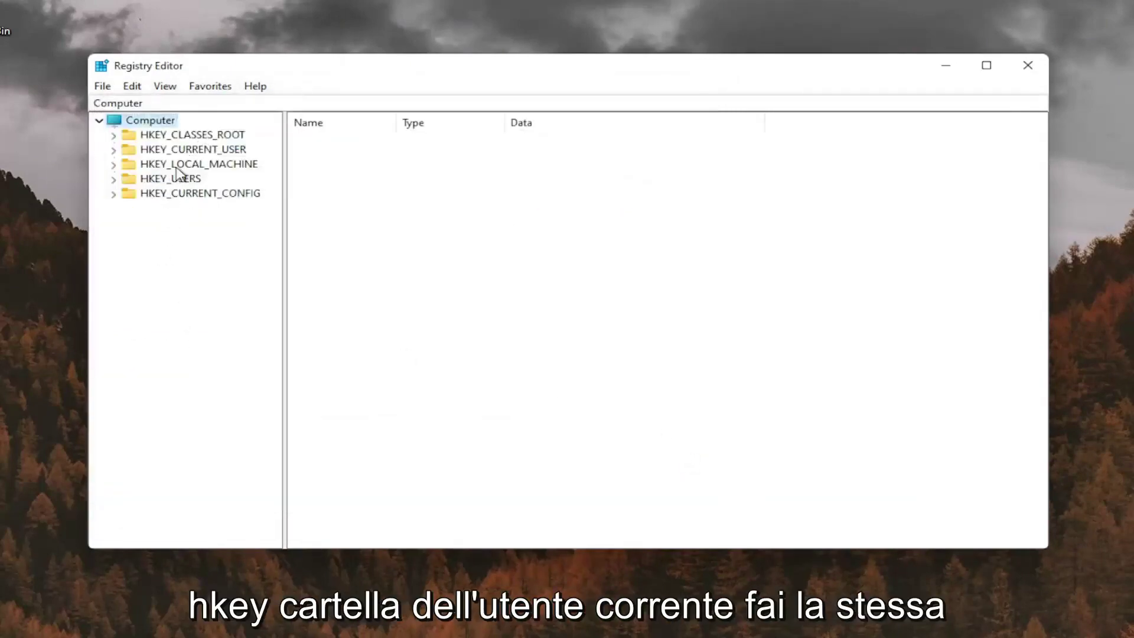
{"action": "left_click", "coordinate": [185, 153]}
{"action": "double_click", "coordinate": [185, 153]}
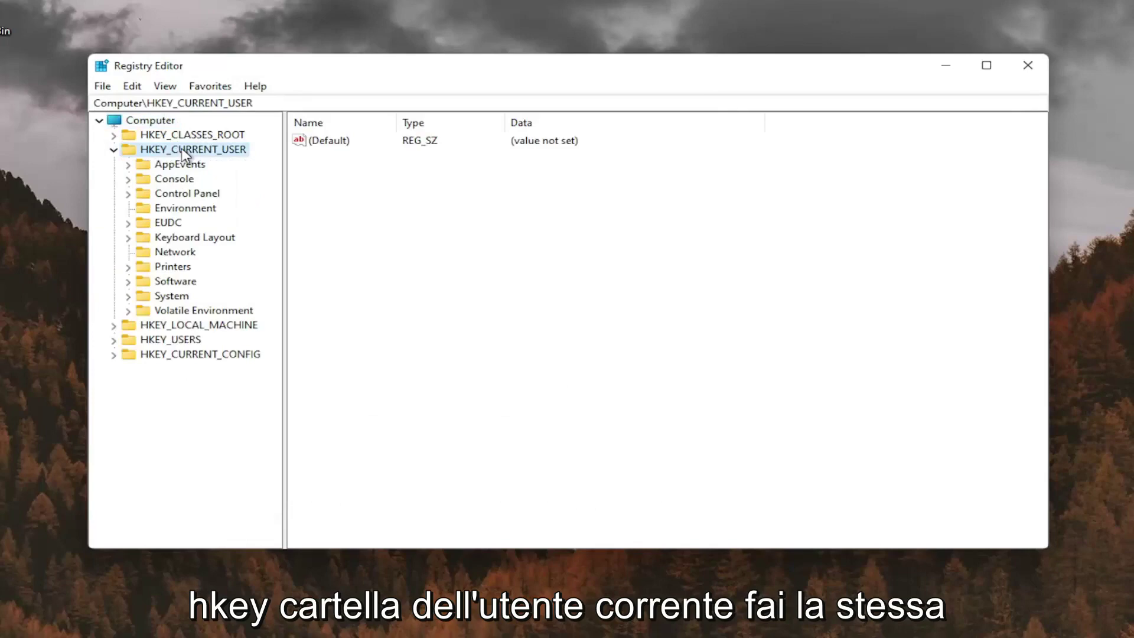
{"action": "double_click", "coordinate": [179, 196]}
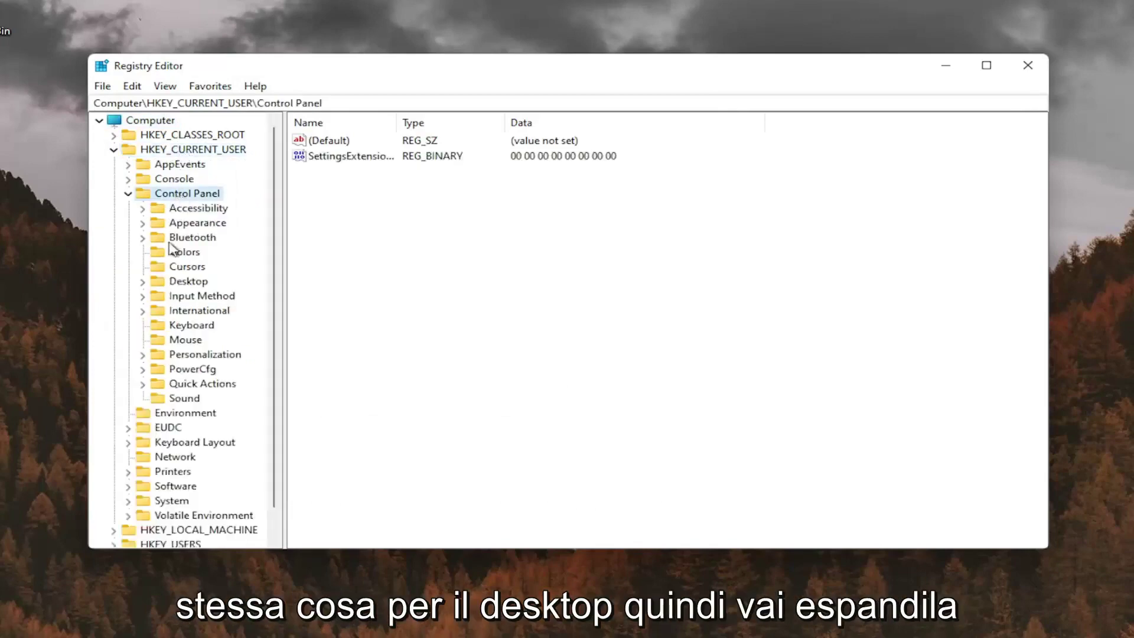
{"action": "left_click", "coordinate": [184, 282]}
{"action": "double_click", "coordinate": [183, 283]}
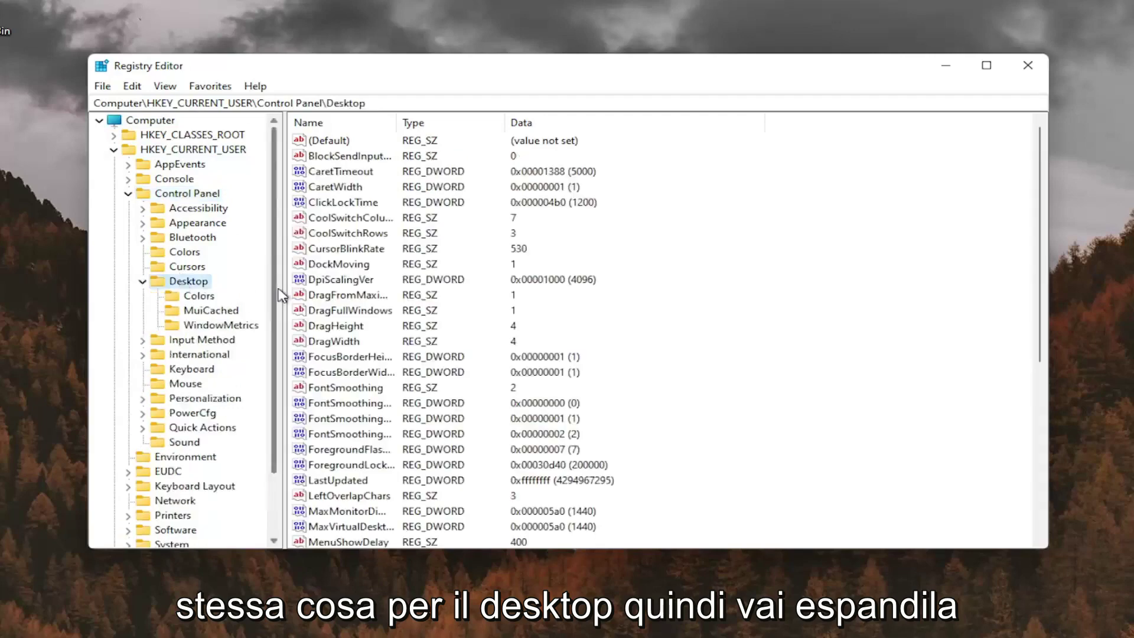
{"action": "left_click_drag", "start_coordinate": [286, 279], "coordinate": [307, 279]}
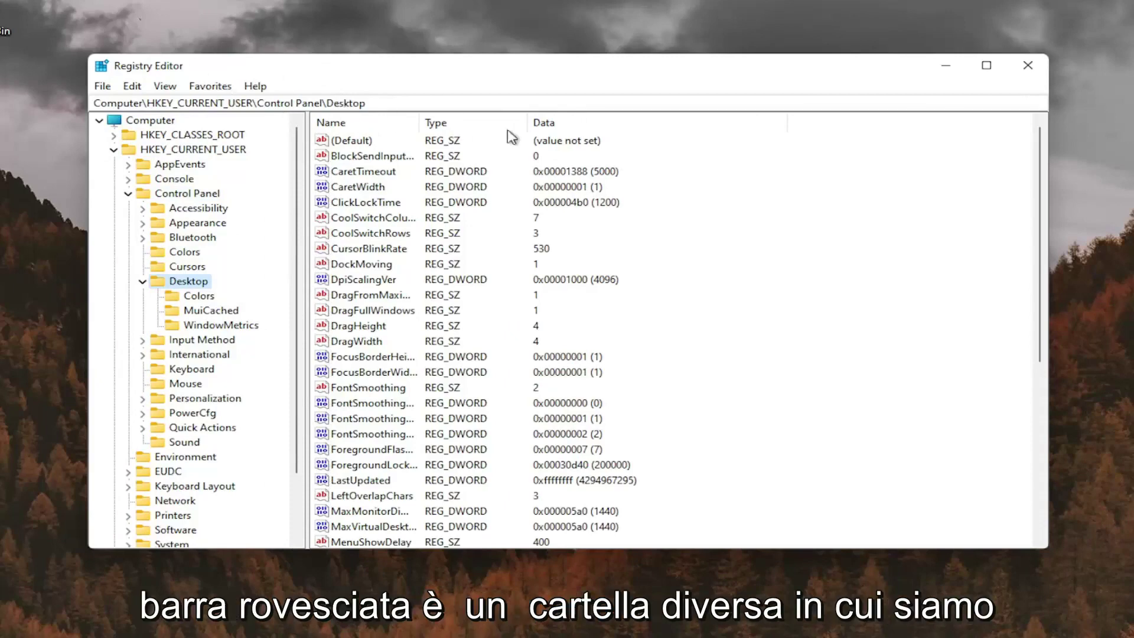
{"action": "left_click_drag", "start_coordinate": [413, 116], "coordinate": [476, 117]}
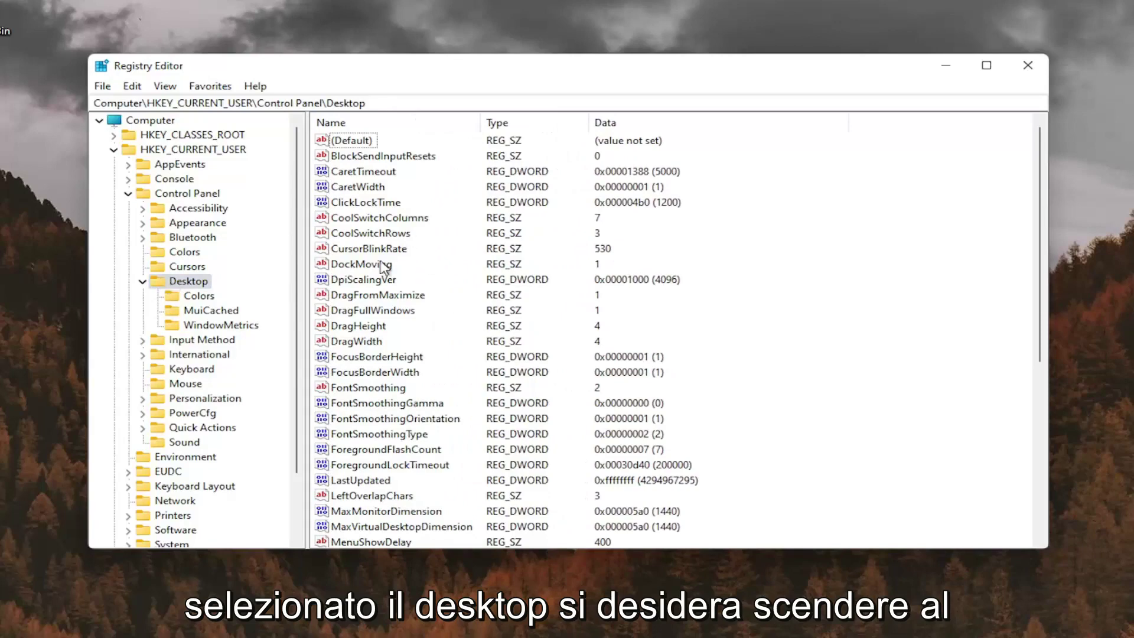
Change the Win8DpiScaling value data from 0 to 1.
{"action": "scroll", "coordinate": [392, 325], "scroll_direction": "down", "scroll_amount": 5}
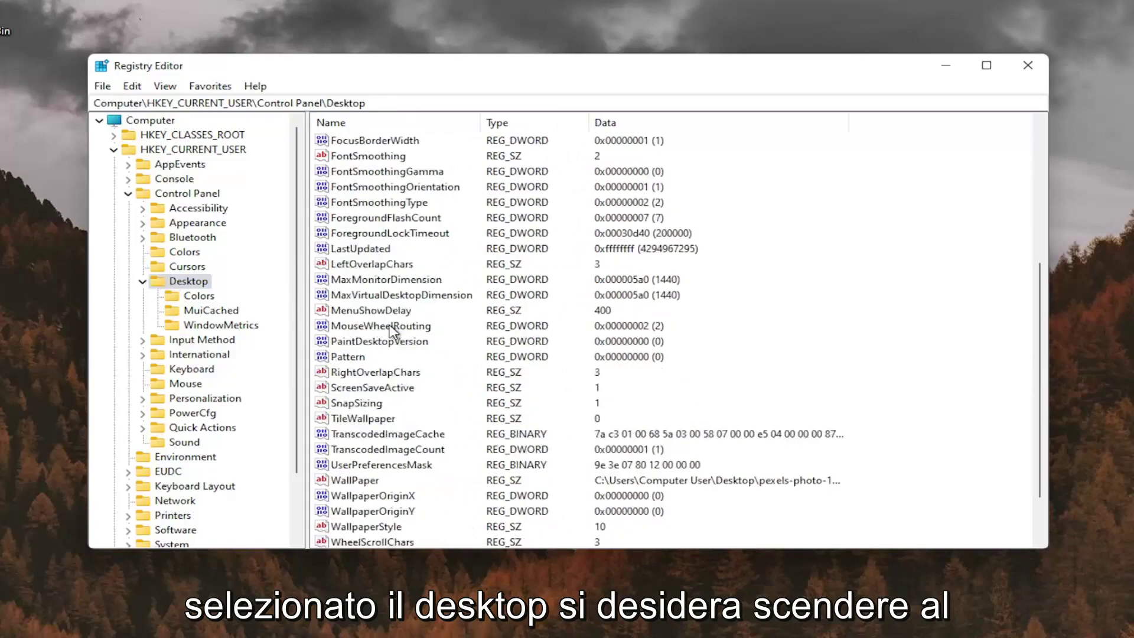
{"action": "scroll", "coordinate": [392, 330], "scroll_direction": "down", "scroll_amount": 2}
{"action": "left_click", "coordinate": [371, 511]}
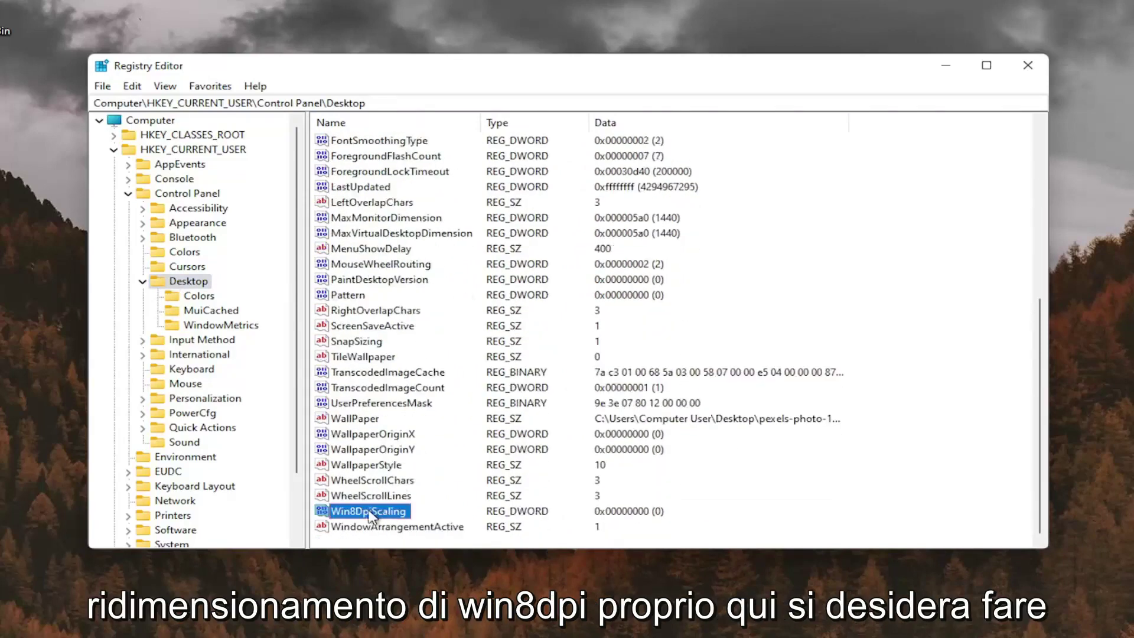
{"action": "double_click", "coordinate": [371, 512]}
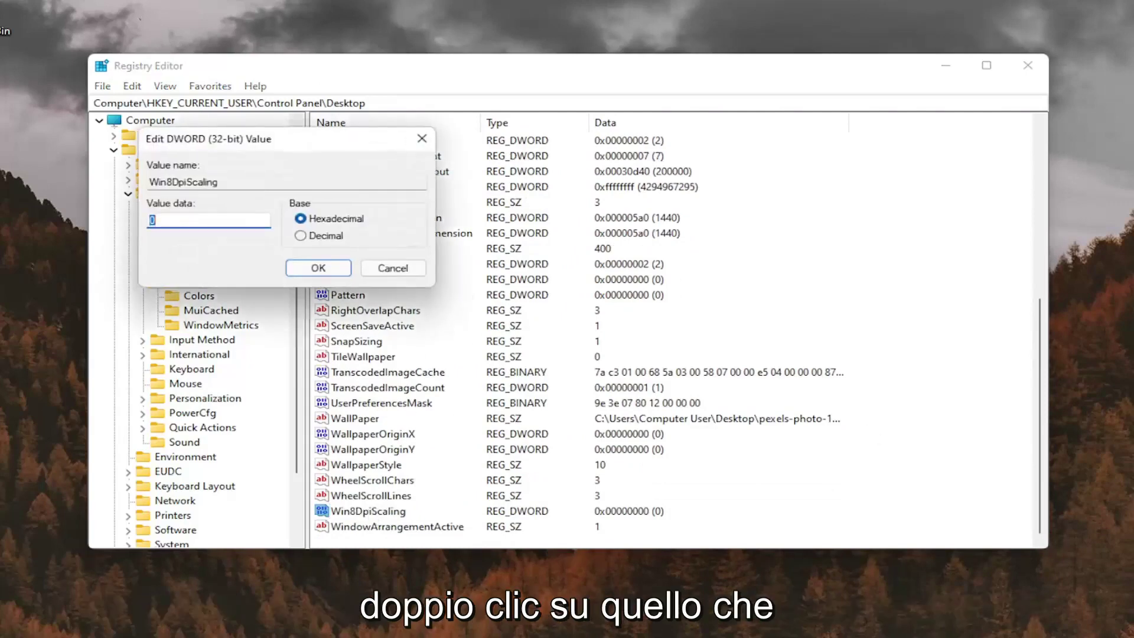
{"action": "key", "text": "BackSpace"}
{"action": "type", "text": "1"}
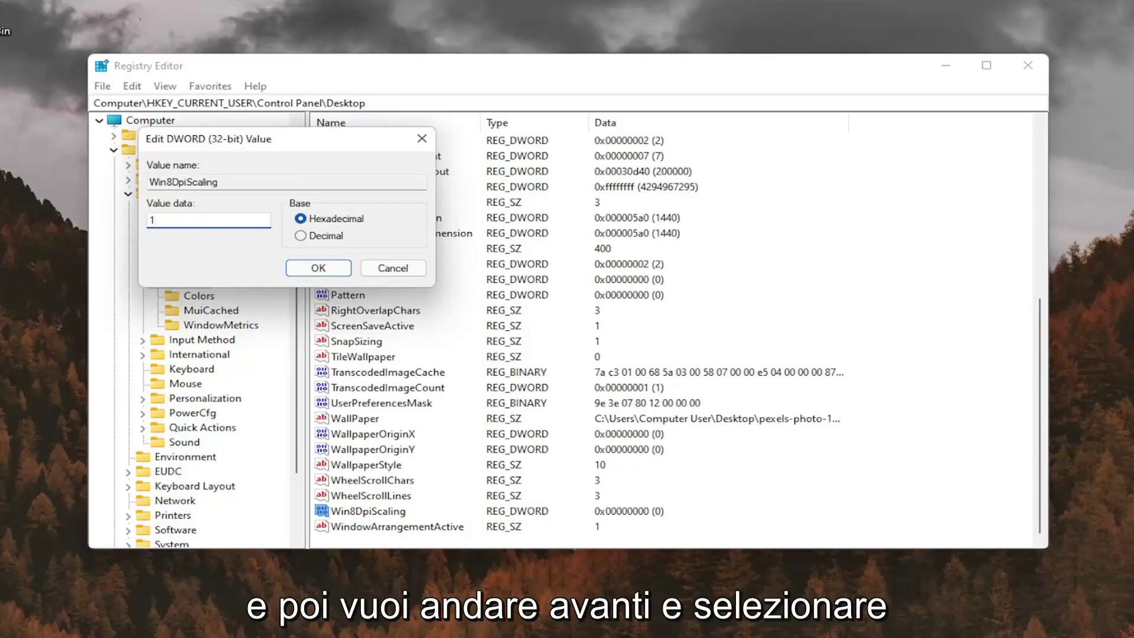
{"action": "left_click", "coordinate": [313, 269]}
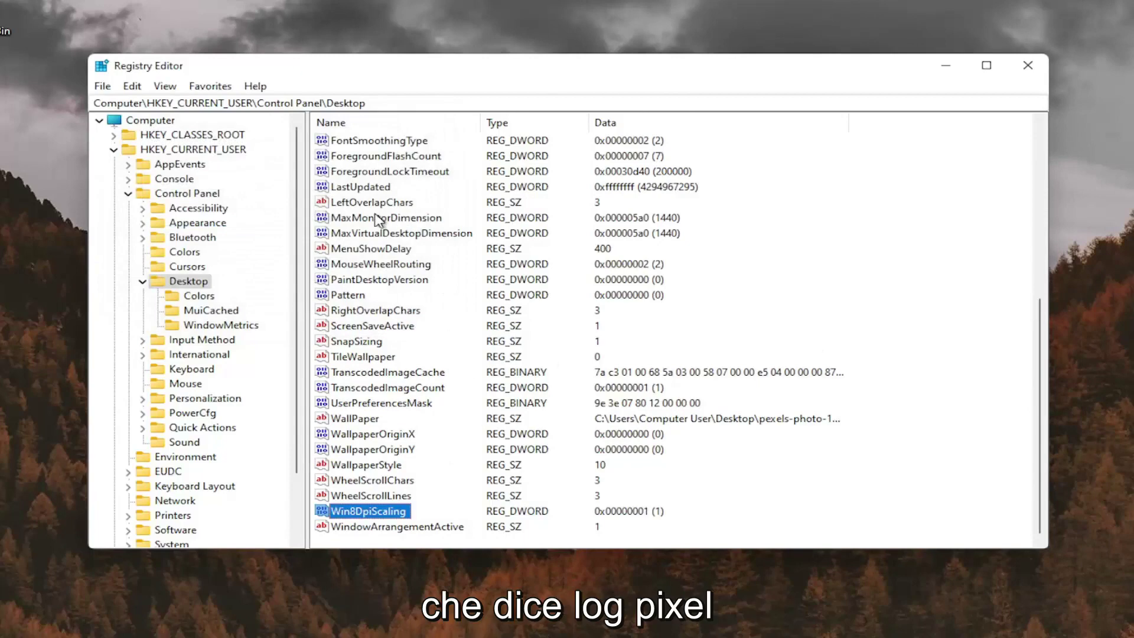
Add a new DWORD (32-bit) value named LogPixels to the Desktop key.
{"action": "left_click", "coordinate": [382, 250]}
{"action": "scroll", "coordinate": [382, 256], "scroll_direction": "up", "scroll_amount": 2}
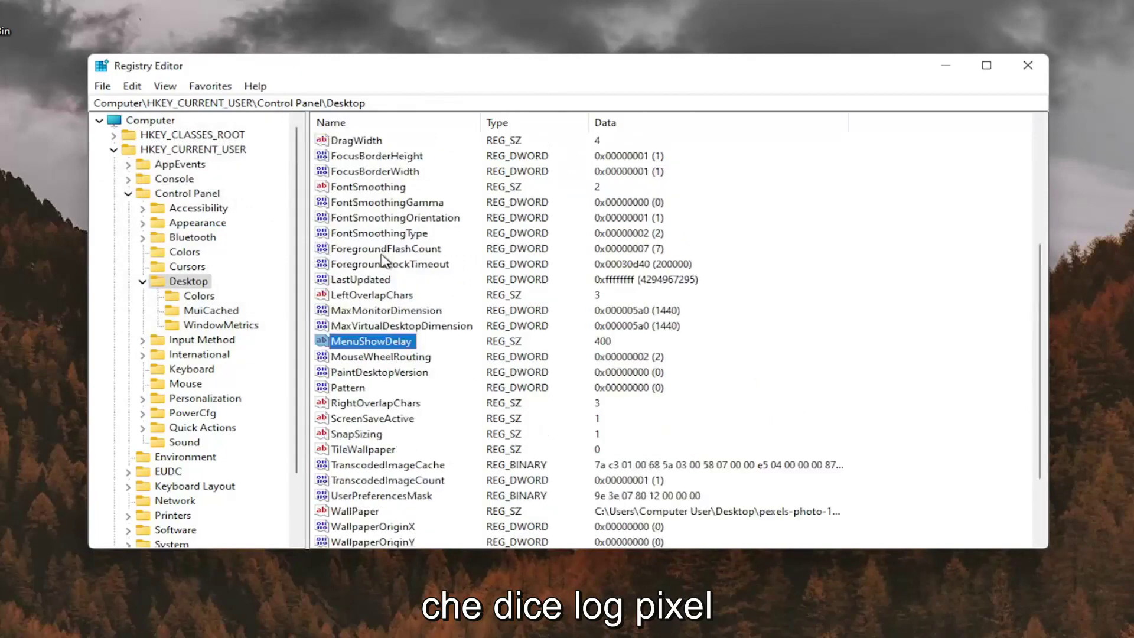
{"action": "scroll", "coordinate": [382, 258], "scroll_direction": "down", "scroll_amount": 2}
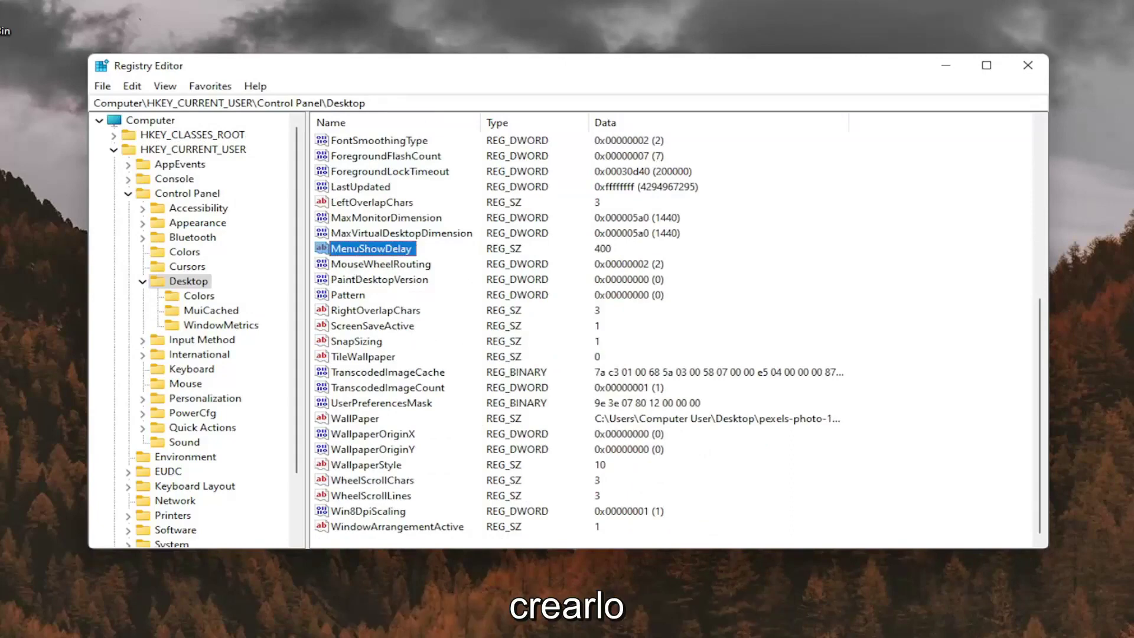
{"action": "scroll", "coordinate": [412, 405], "scroll_direction": "up", "scroll_amount": 6}
{"action": "scroll", "coordinate": [412, 405], "scroll_direction": "down", "scroll_amount": 6}
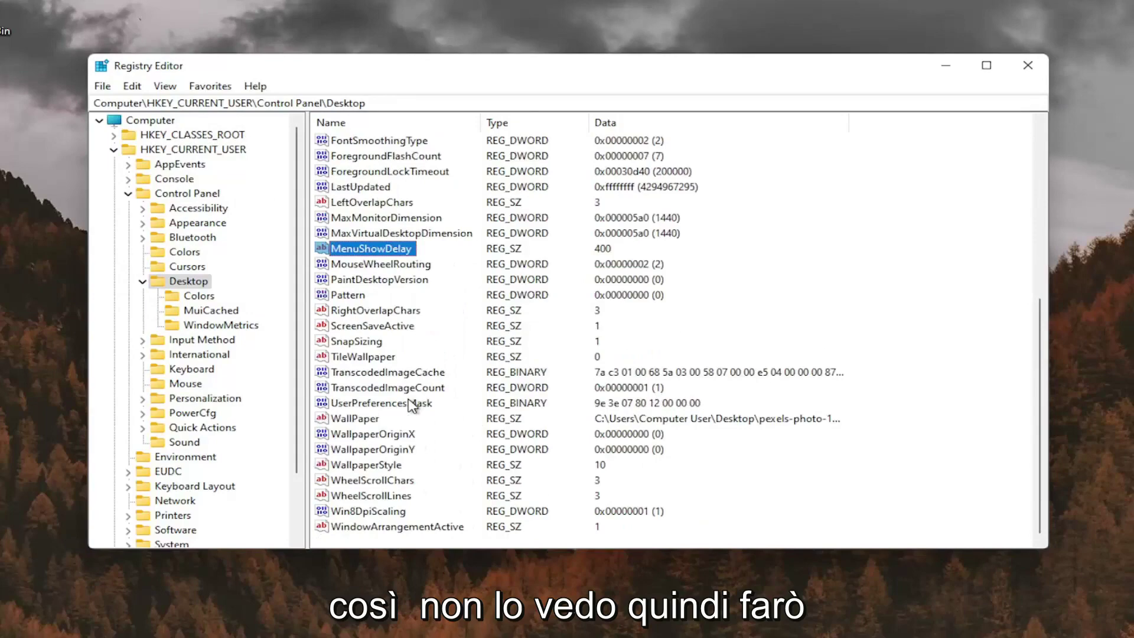
{"action": "right_click", "coordinate": [836, 204]}
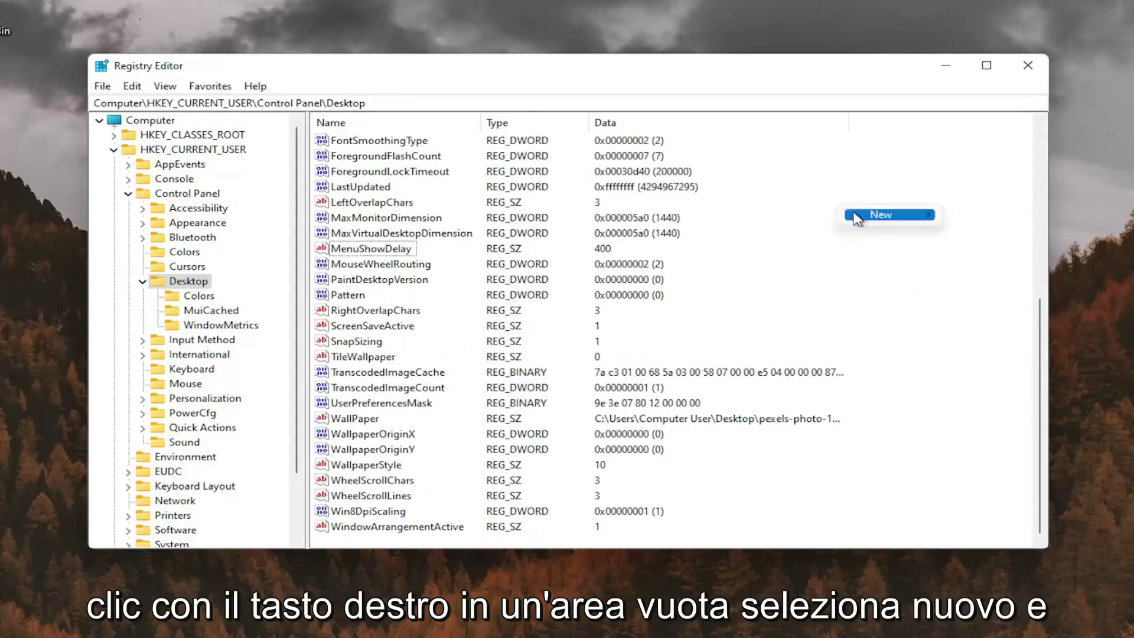
{"action": "mouse_move", "coordinate": [887, 222]}
{"action": "left_click", "coordinate": [1004, 275]}
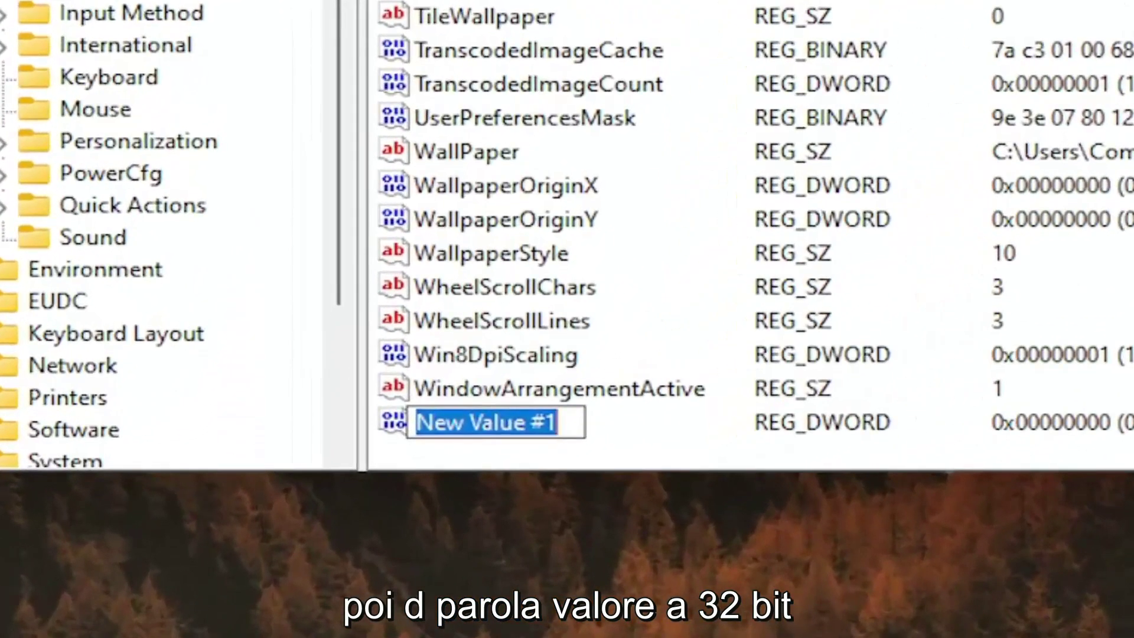
{"action": "type", "text": "Log"}
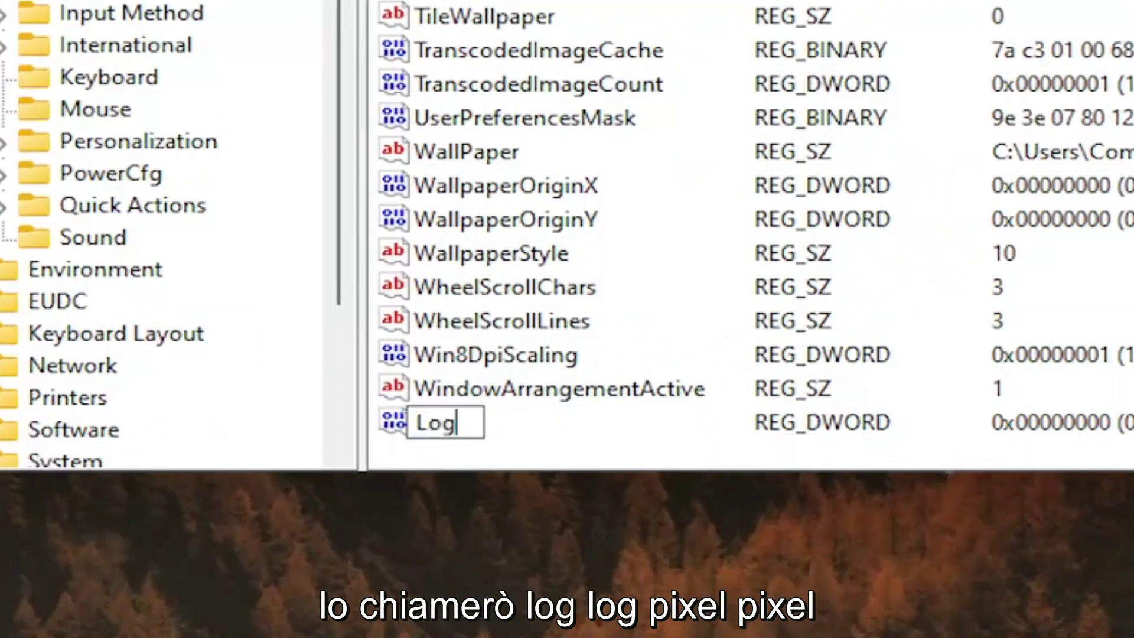
{"action": "type", "text": "Pixels"}
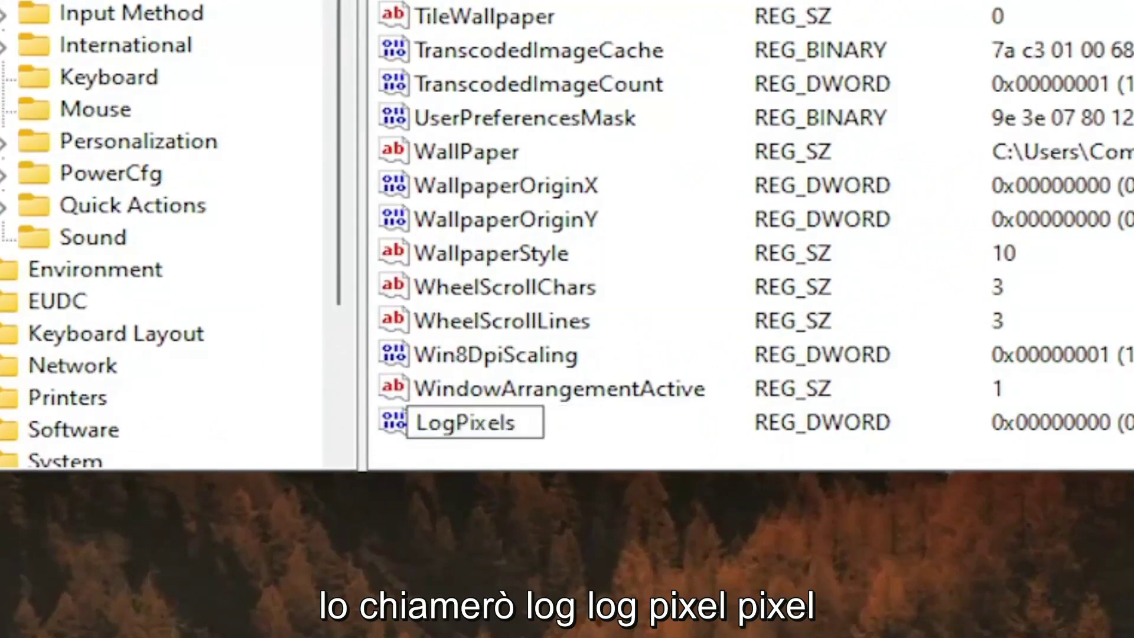
{"action": "key", "text": "Return"}
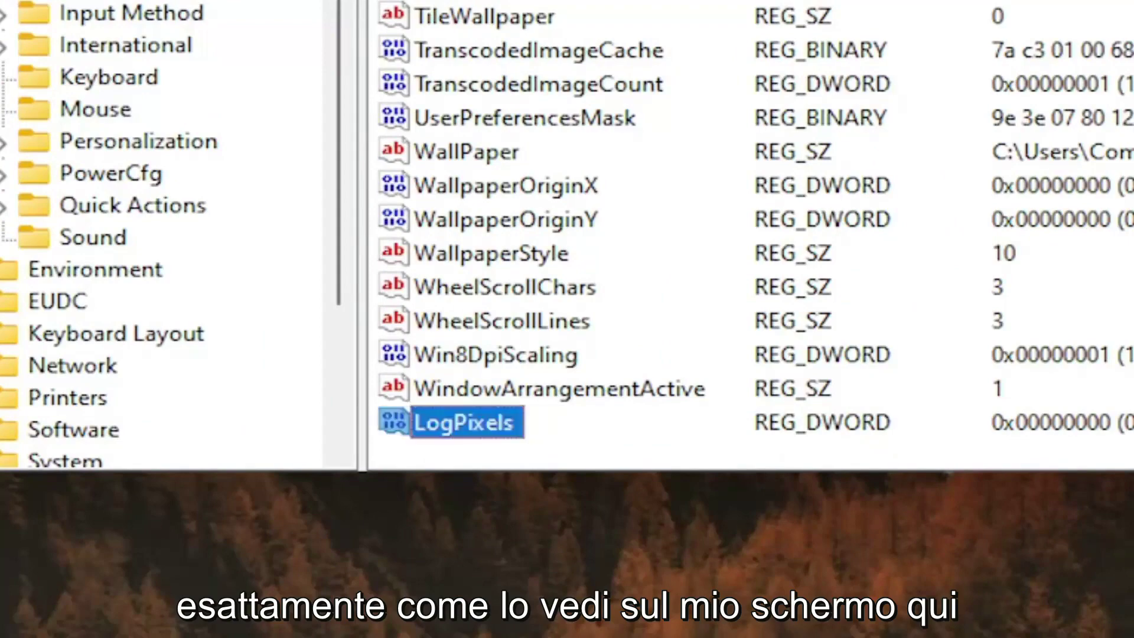
Set LogPixels value data to 78.
{"action": "double_click", "coordinate": [496, 426]}
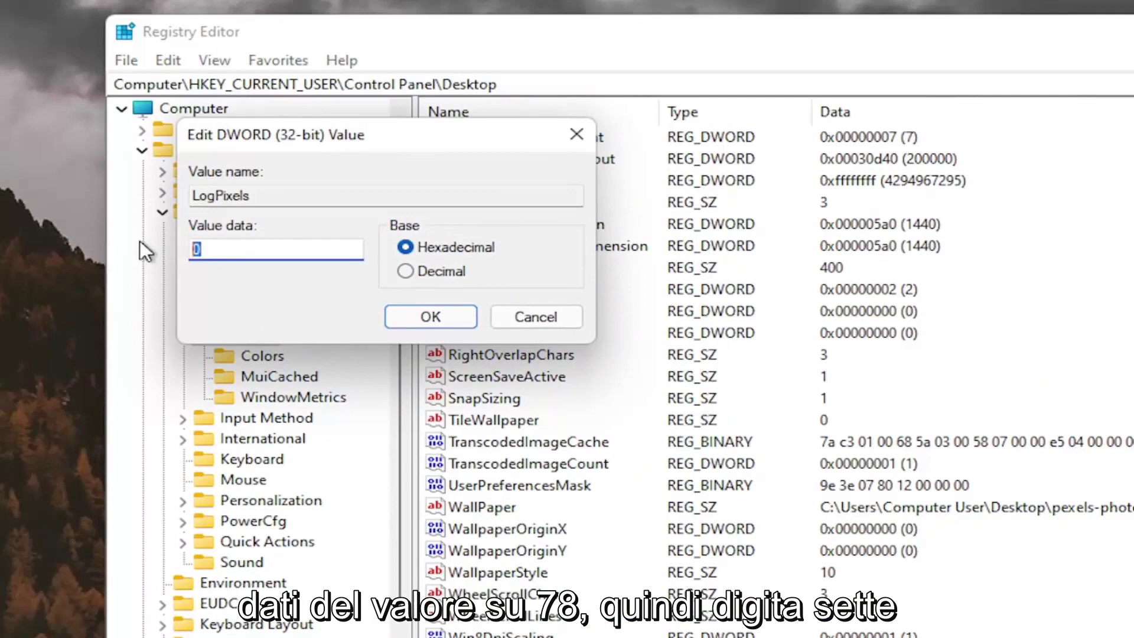
{"action": "type", "text": "78"}
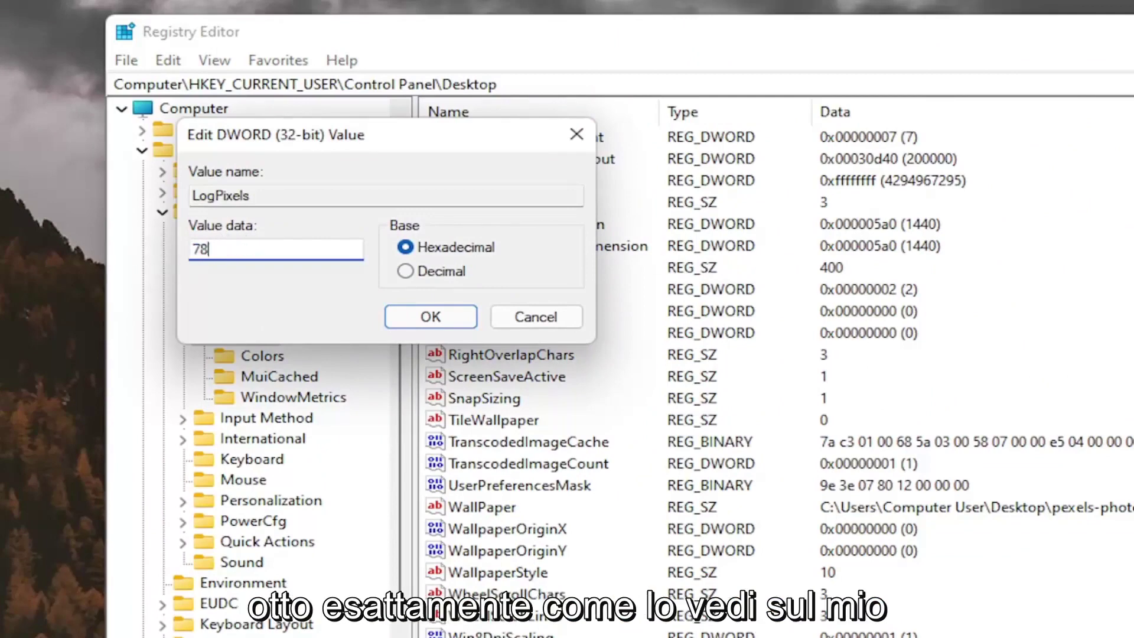
{"action": "left_click", "coordinate": [408, 317]}
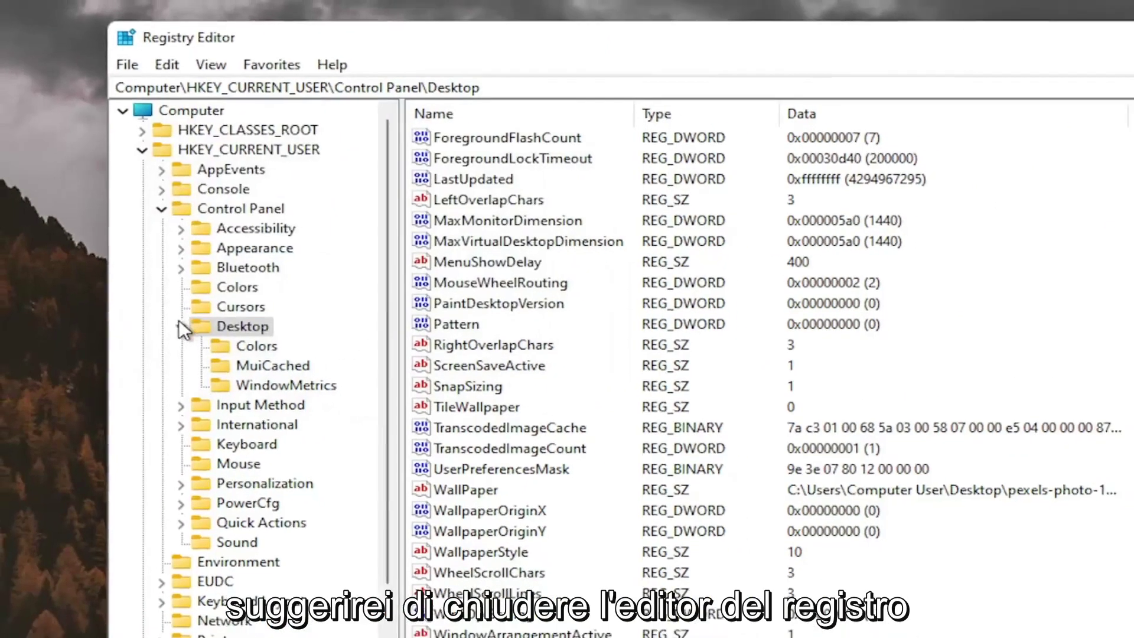
Collapse the registry tree back to Computer and close Registry Editor.
{"action": "left_click", "coordinate": [183, 336]}
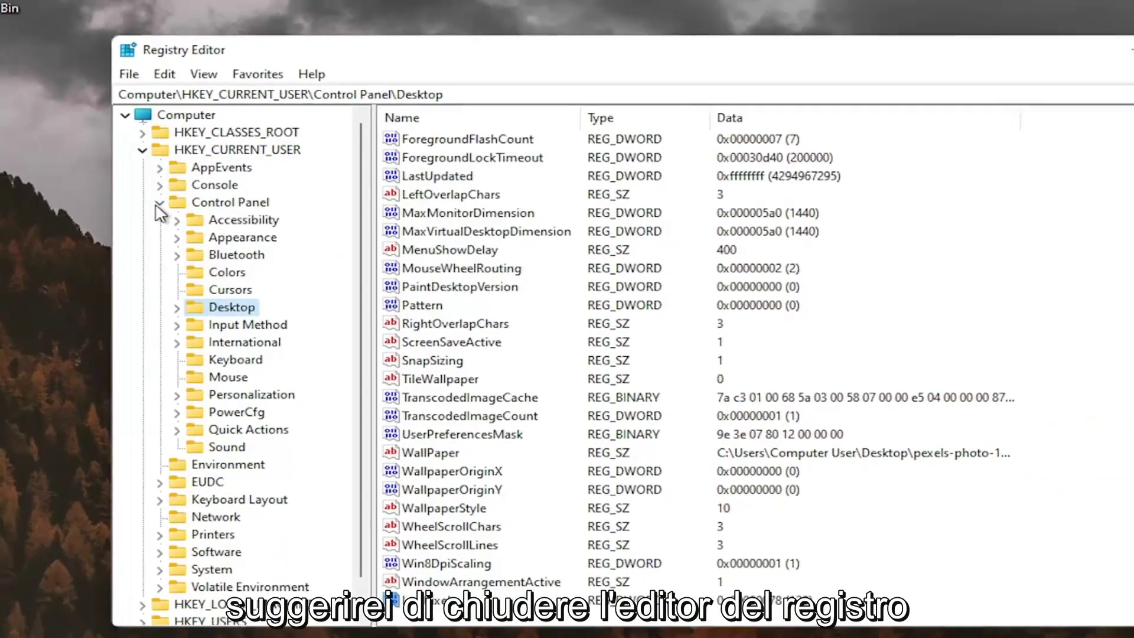
{"action": "key", "text": "Left"}
{"action": "key", "text": "Left"}
{"action": "key", "text": "Left"}
{"action": "key", "text": "Left"}
{"action": "key", "text": "Left"}
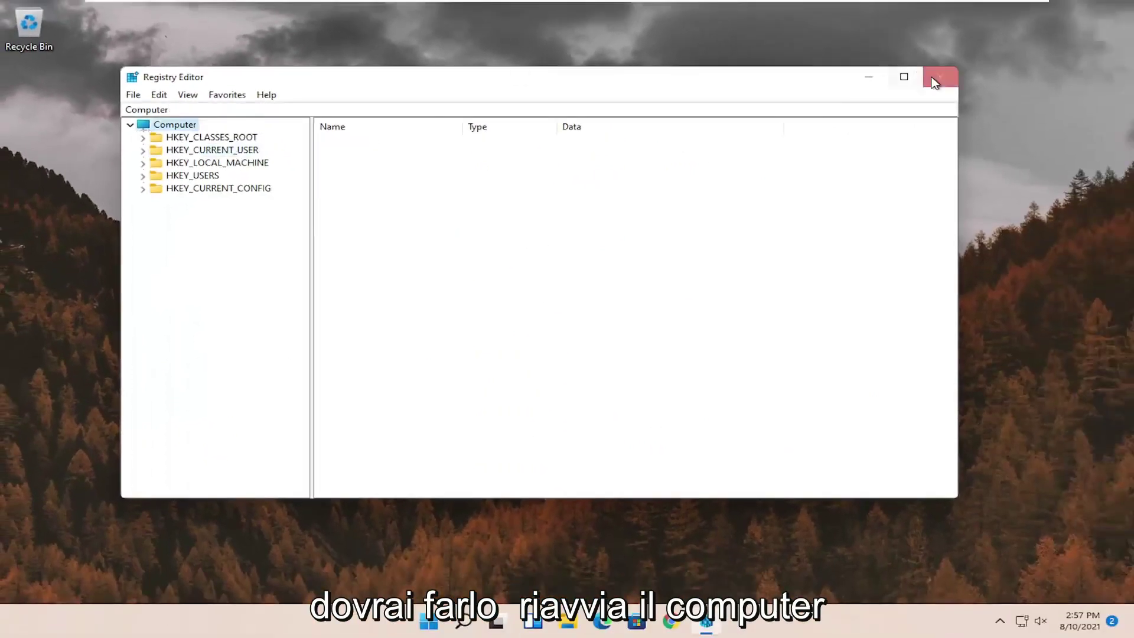
{"action": "left_click", "coordinate": [939, 77]}
Restart the computer from the Start button's Shut down or sign out menu.
{"action": "right_click", "coordinate": [446, 620]}
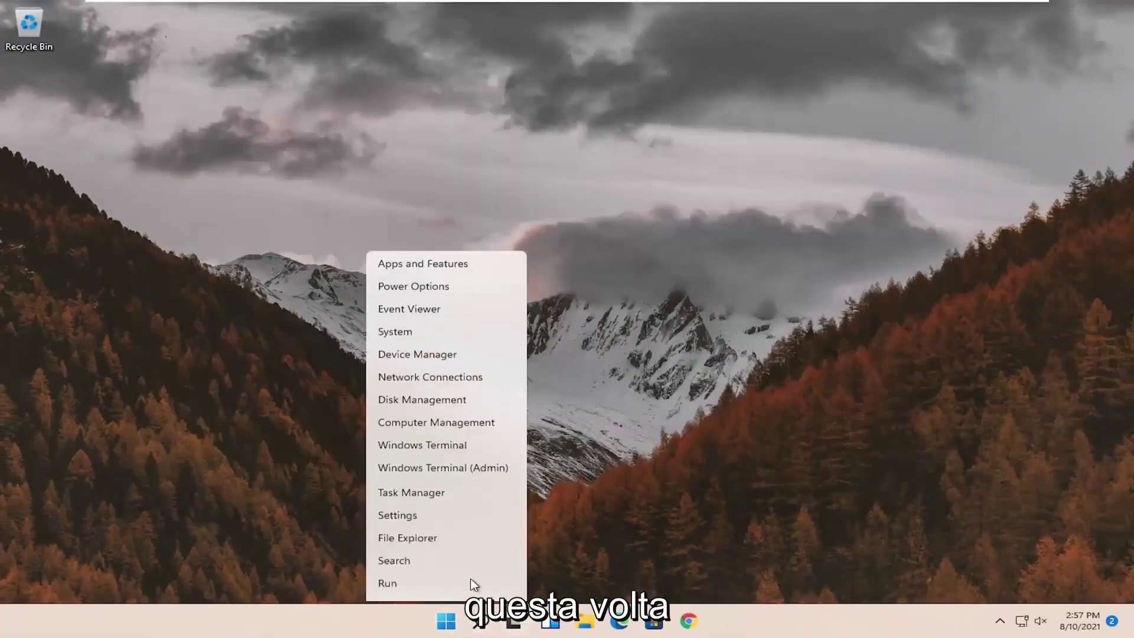
{"action": "mouse_move", "coordinate": [466, 565]}
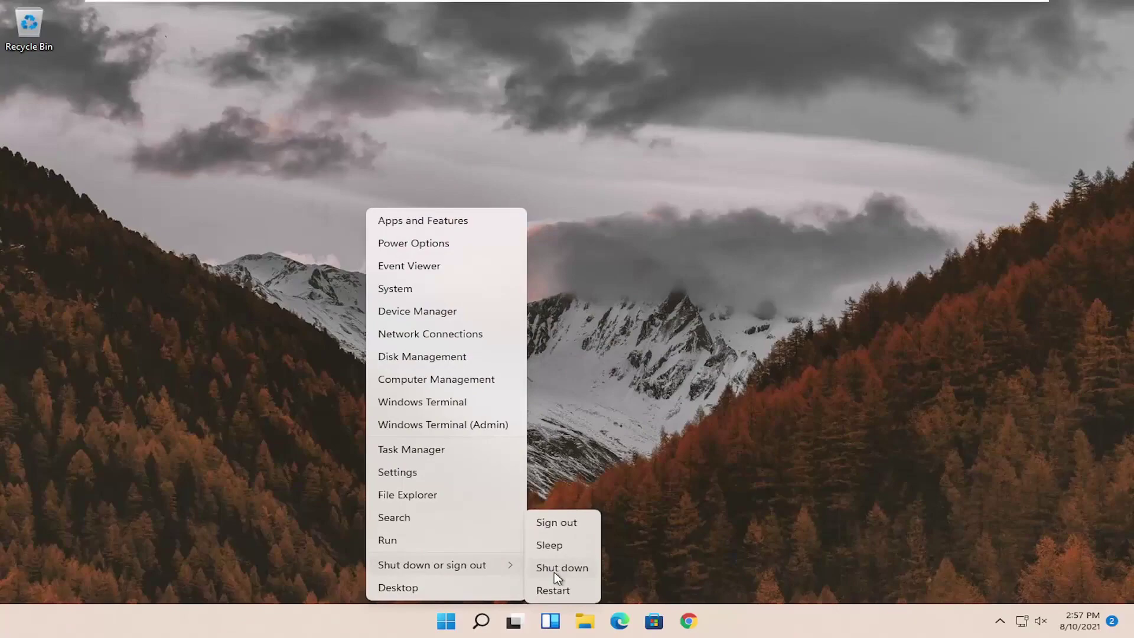
{"action": "left_click", "coordinate": [552, 590]}
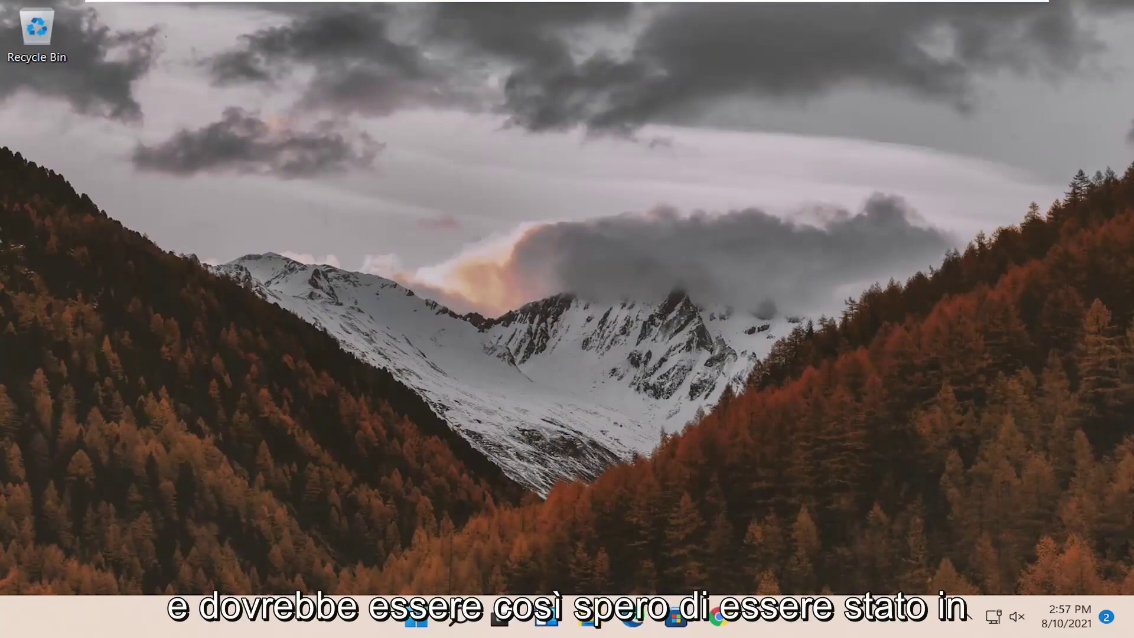
{"action": "left_click_drag", "start_coordinate": [703, 500], "coordinate": [493, 556]}
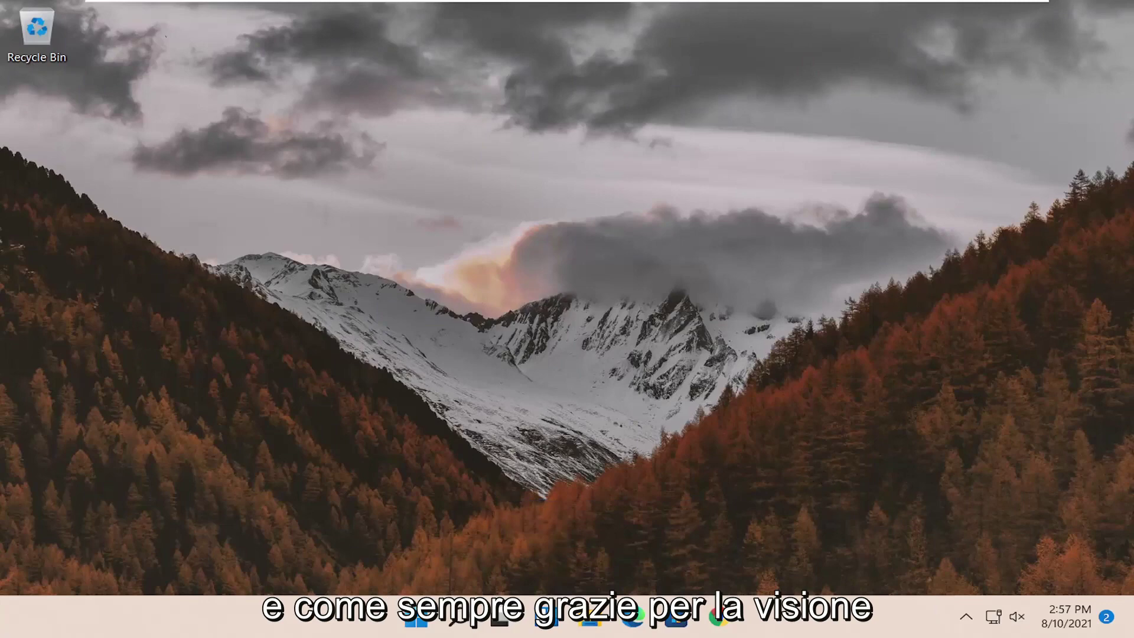